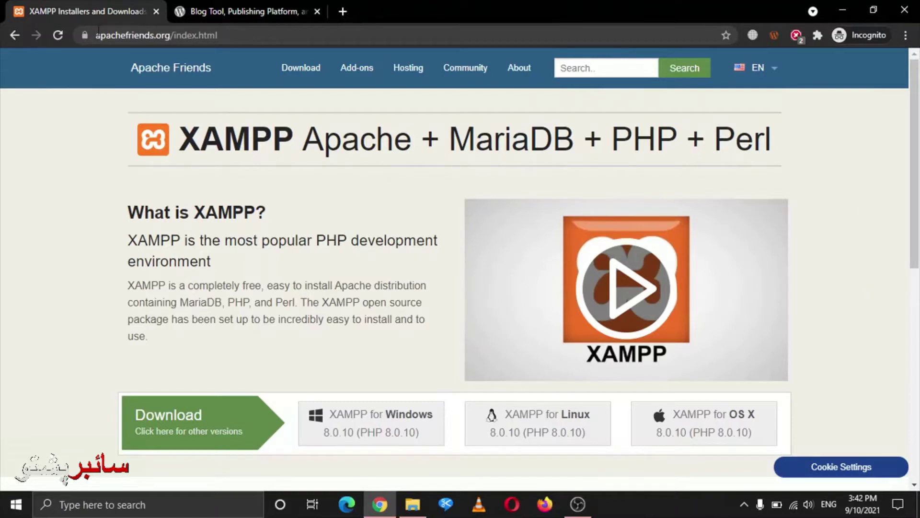
Step: Check the website addresses of the open XAMPP and WordPress pages, returning to the XAMPP page
left_click_drag(96, 36, 233, 37)
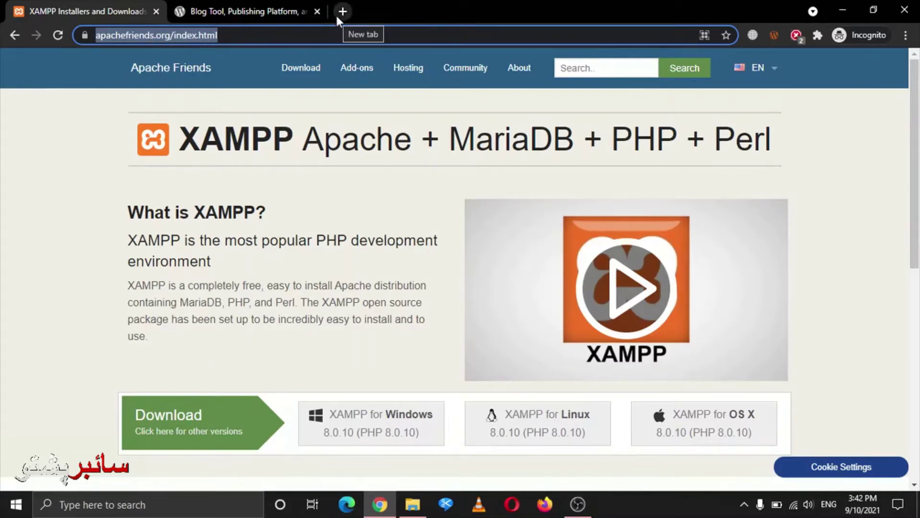
left_click(292, 10)
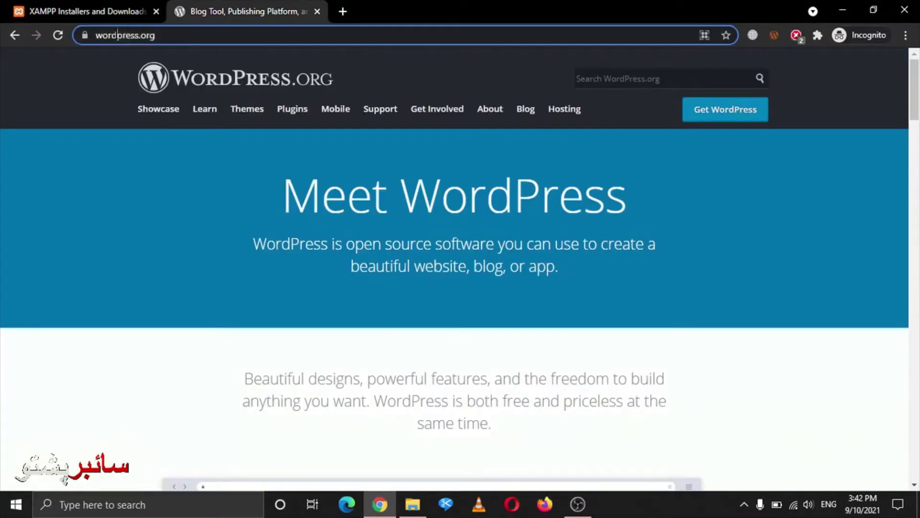
double_click(116, 31)
left_click(105, 13)
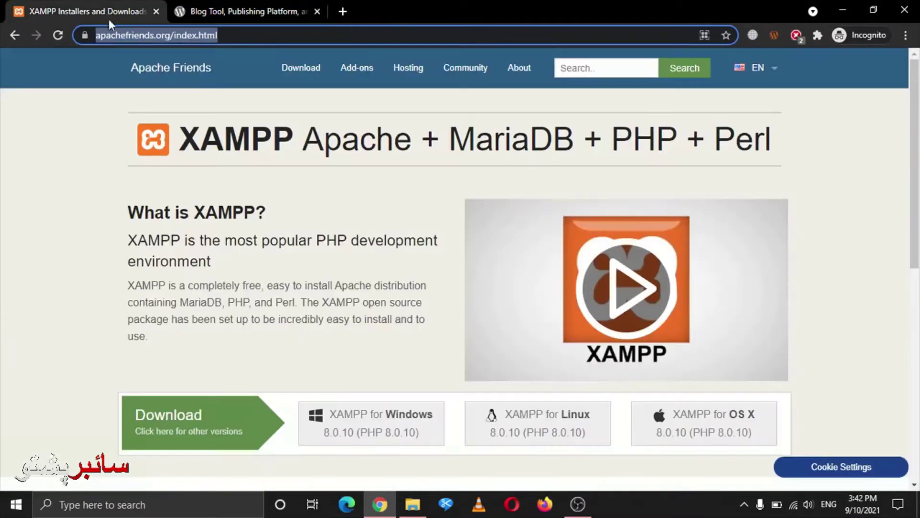
left_click(93, 92)
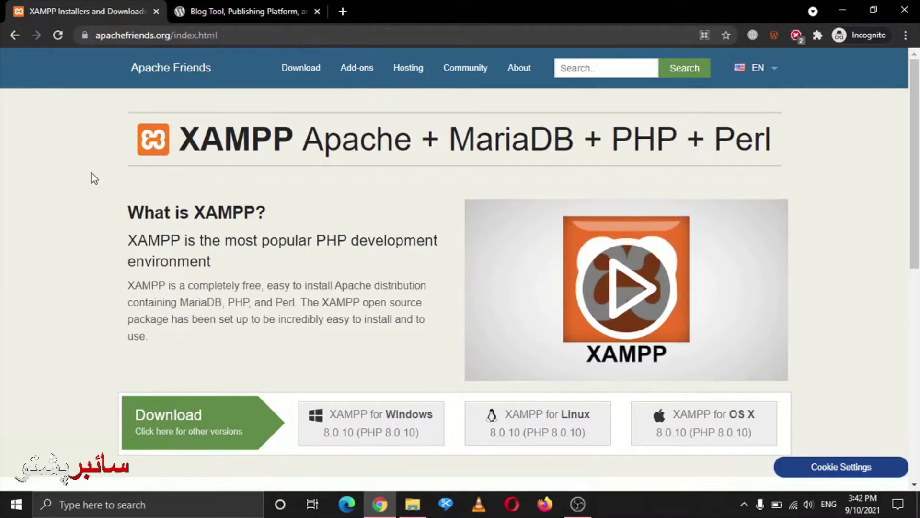
Step: Search Google for "free hostings" in a separate tab, and close it after reviewing the listed hosting services
key("ctrl+t")
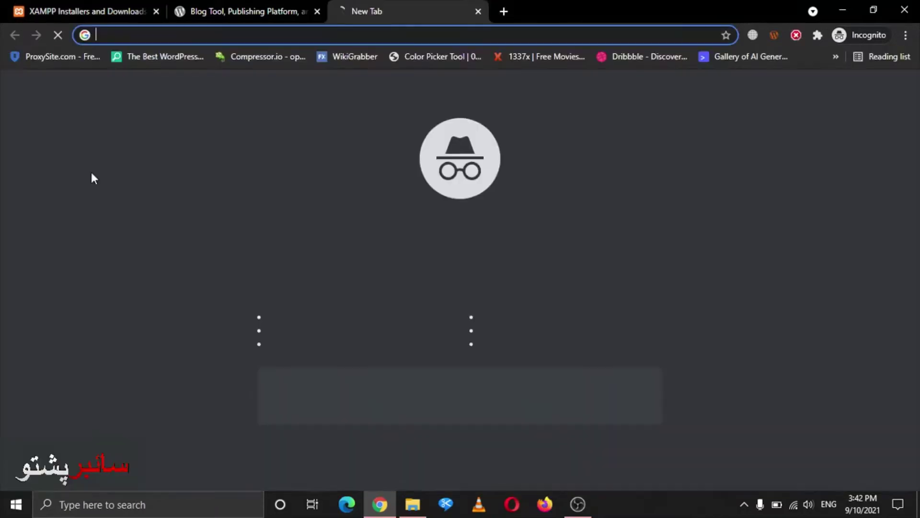
type("free hostings")
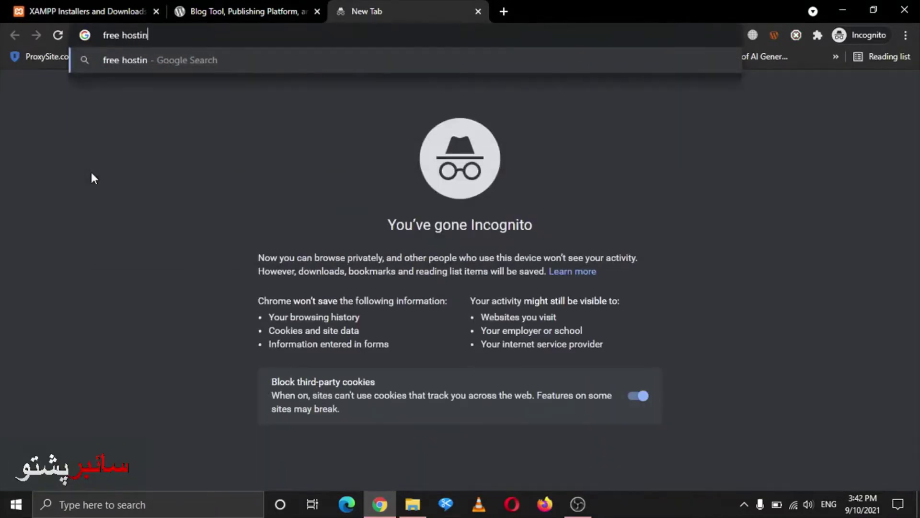
key("Return")
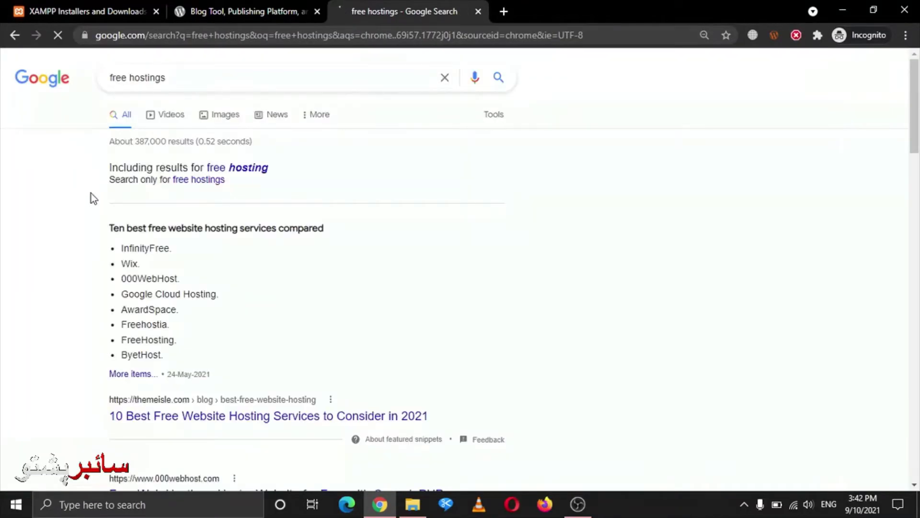
scroll(90, 235, "down", 1)
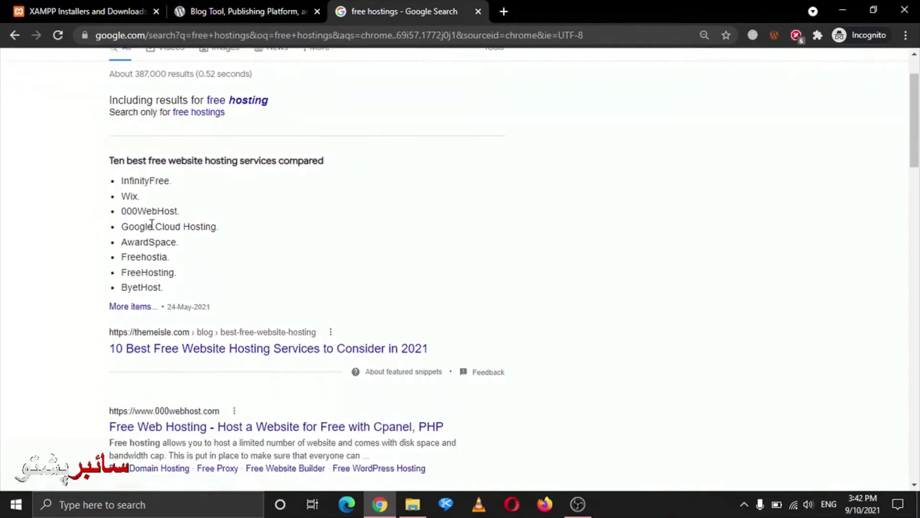
scroll(151, 225, "up", 1)
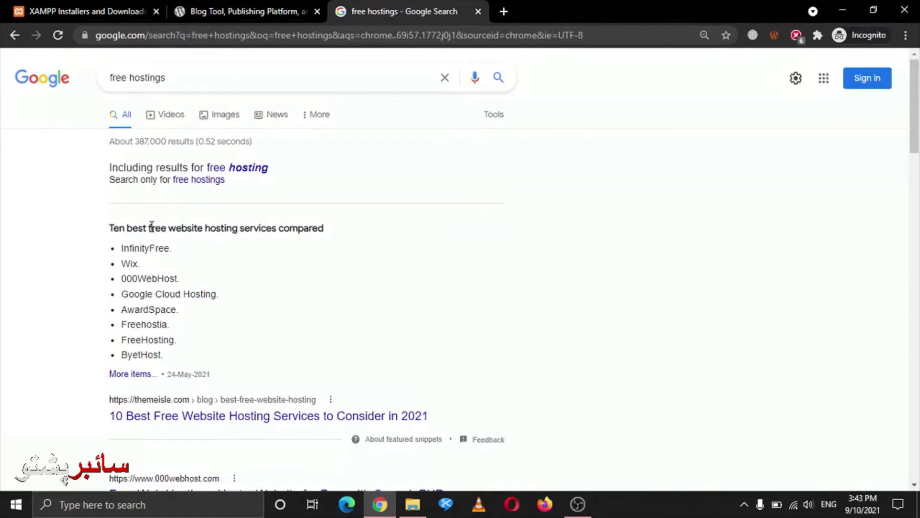
key("ctrl+w")
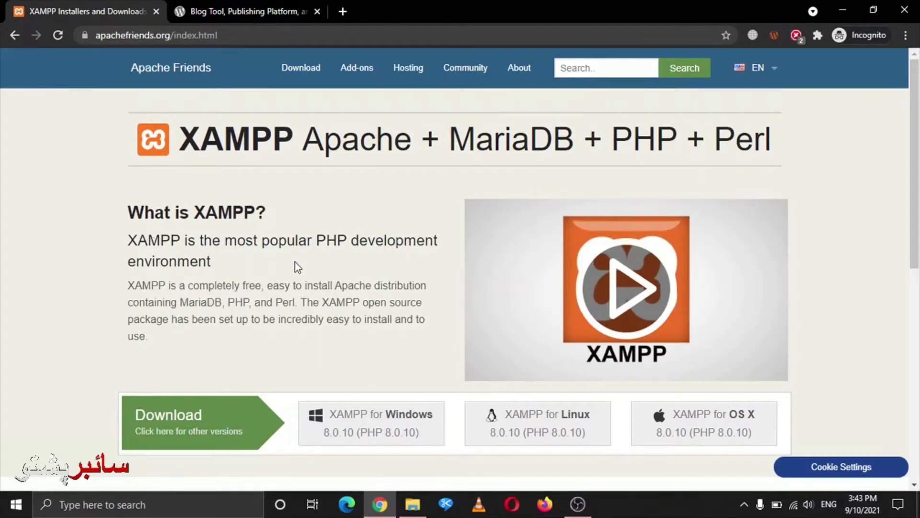
Step: Examine the XAMPP home page, including its name, the PHP component and the installers for Windows, Linux and OS X
scroll(296, 263, "down", 4)
scroll(295, 264, "up", 4)
left_click_drag(612, 141, 673, 145)
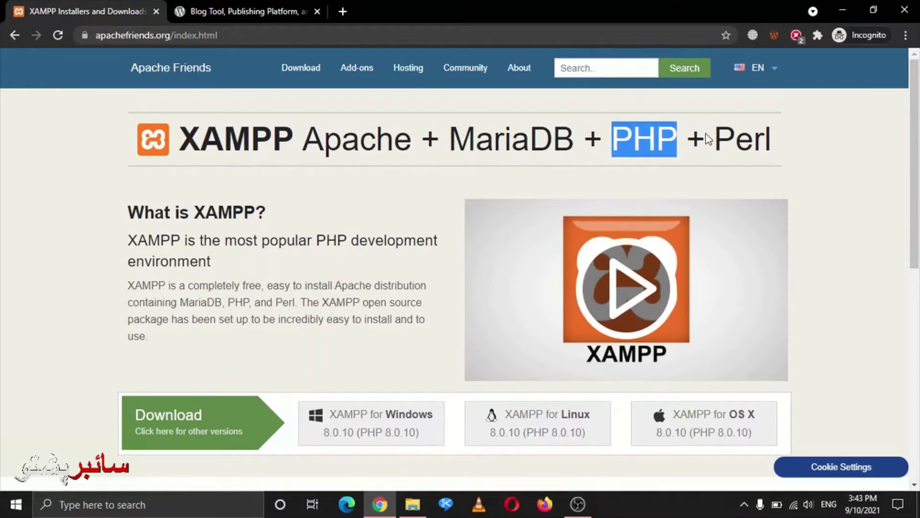
left_click(784, 140)
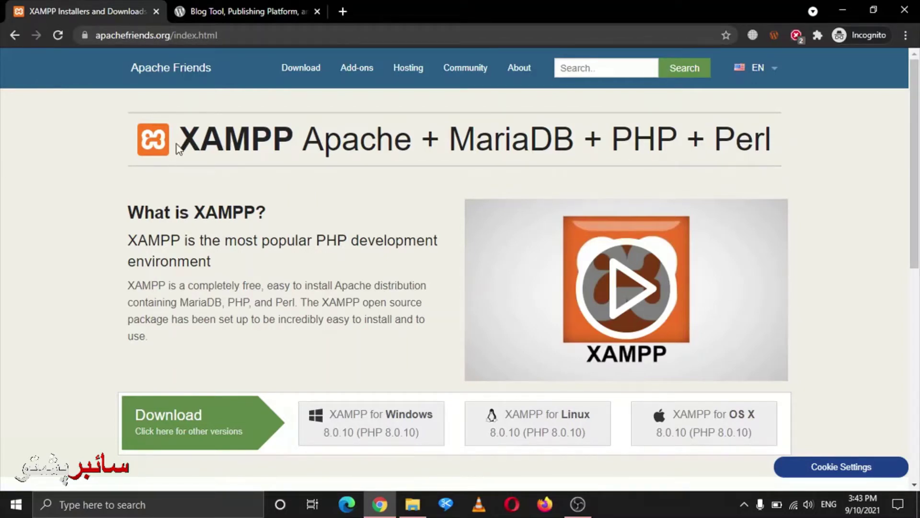
left_click_drag(177, 147, 289, 160)
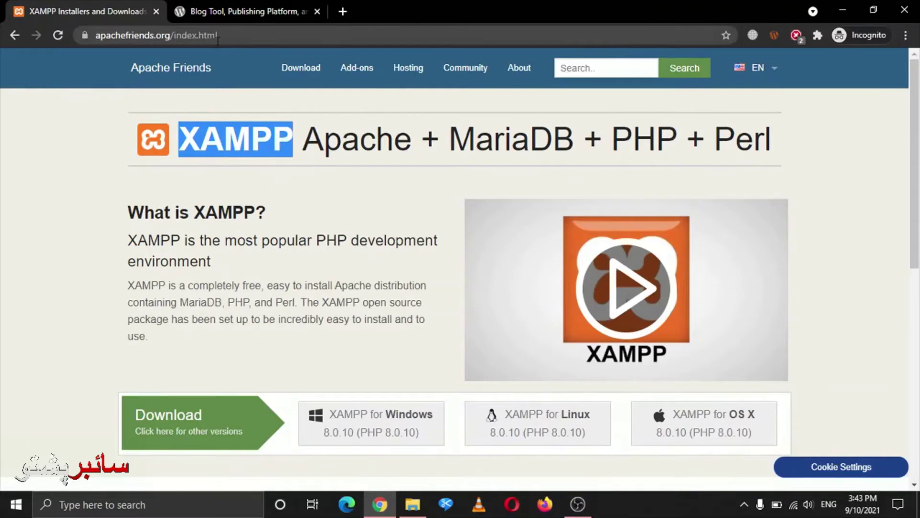
left_click(96, 208)
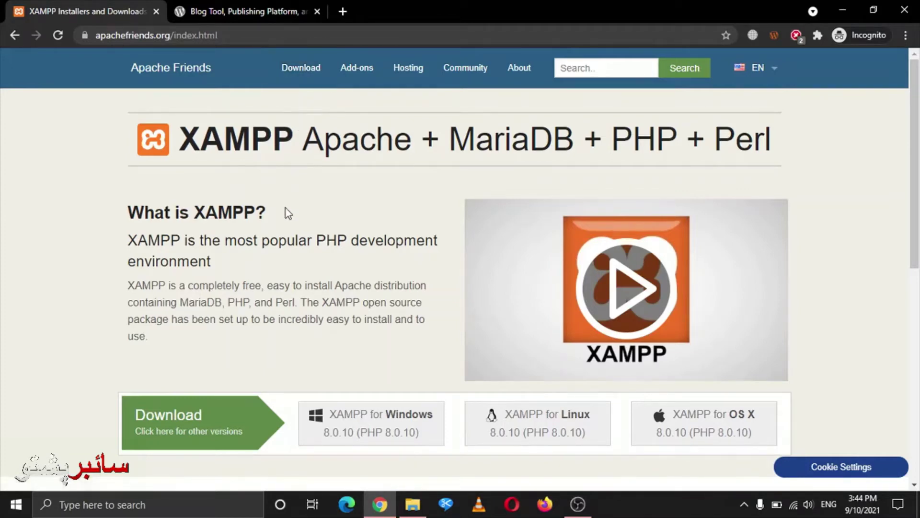
scroll(273, 261, "down", 1)
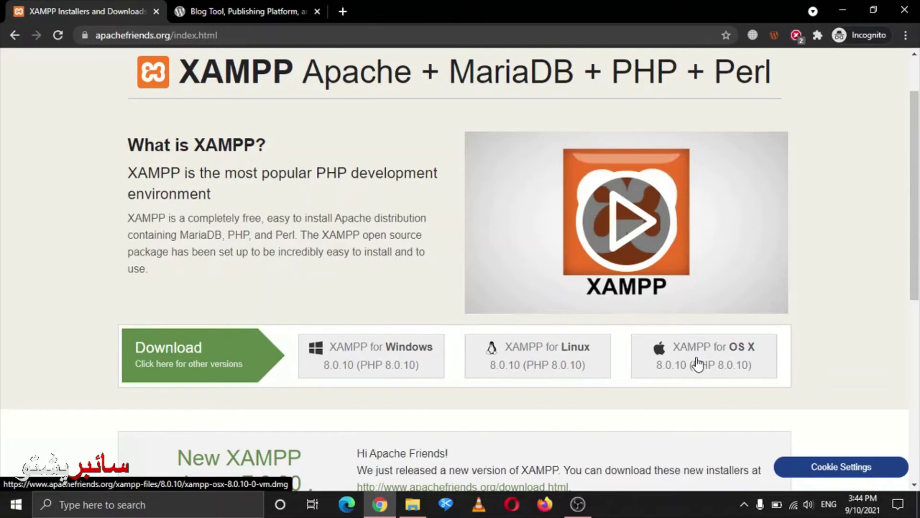
scroll(697, 365, "down", 1)
scroll(698, 365, "up", 3)
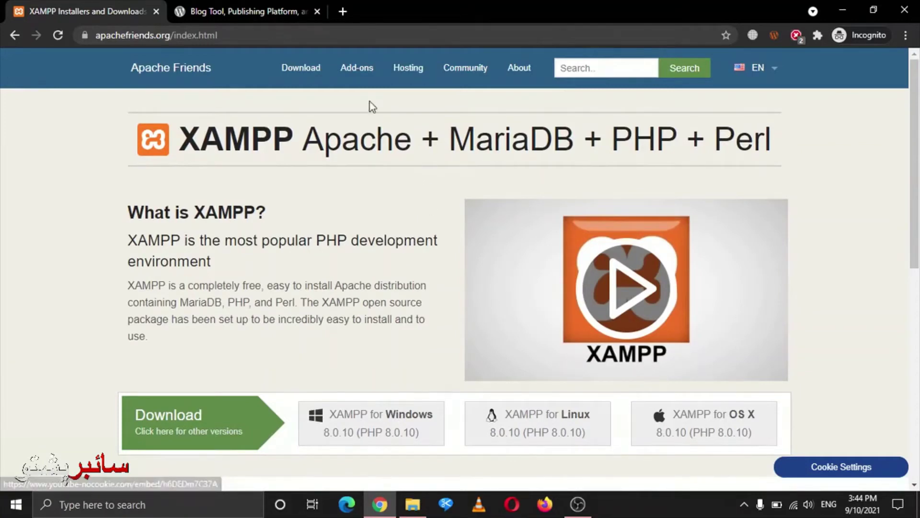
Step: Open the XAMPP download page and review the versions offered for Windows, Linux and OS X
left_click(293, 77)
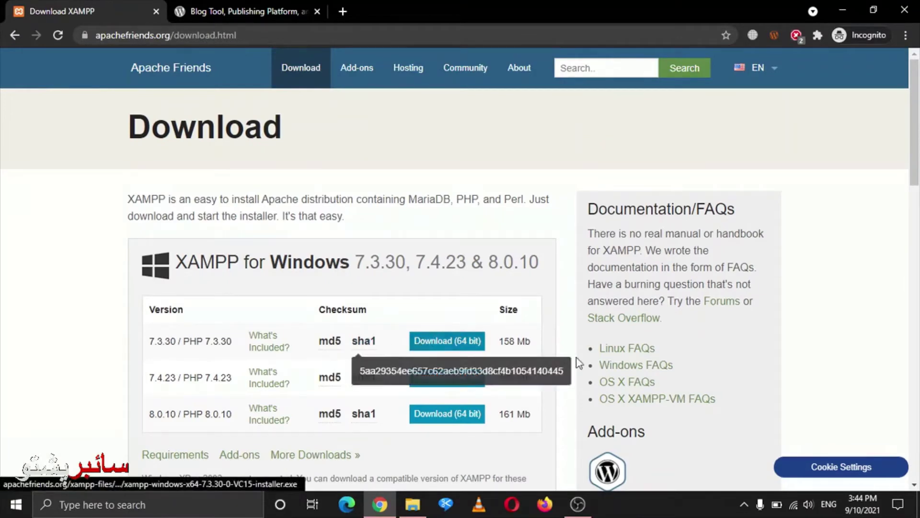
scroll(438, 408, "down", 2)
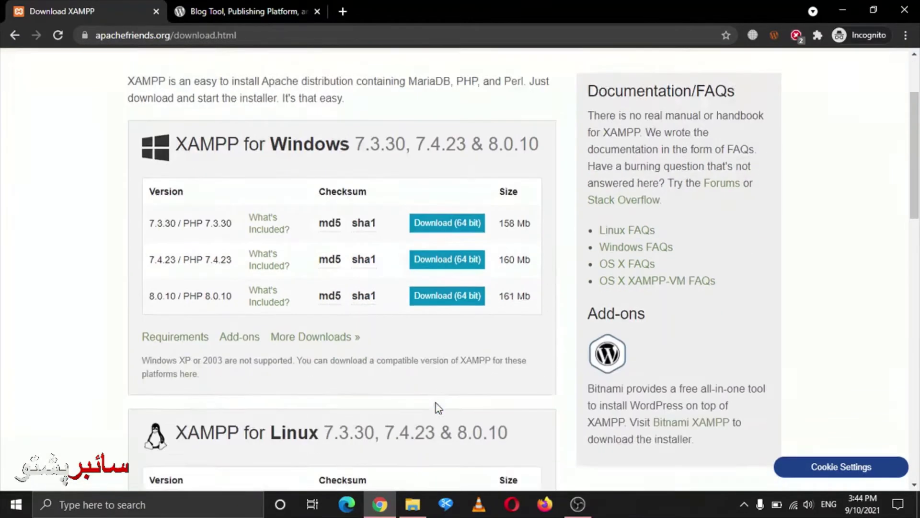
scroll(437, 407, "down", 8)
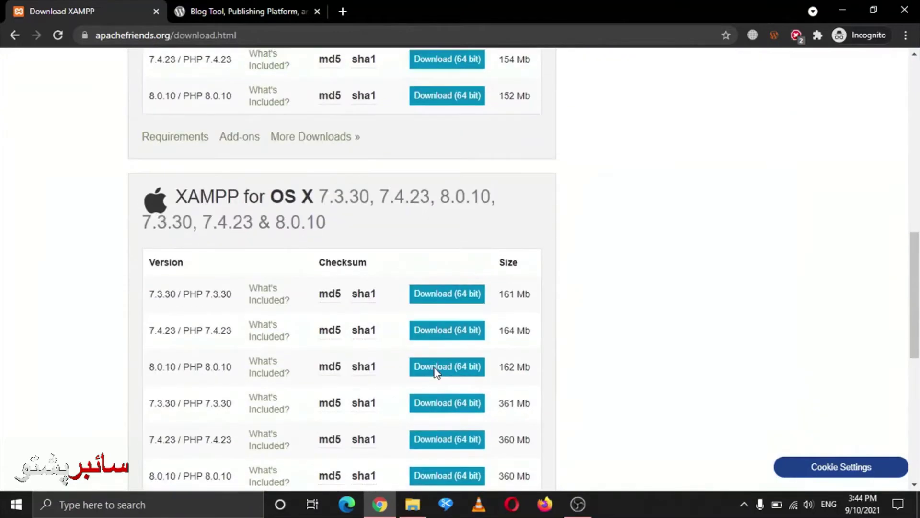
scroll(436, 373, "down", 5)
scroll(435, 373, "up", 15)
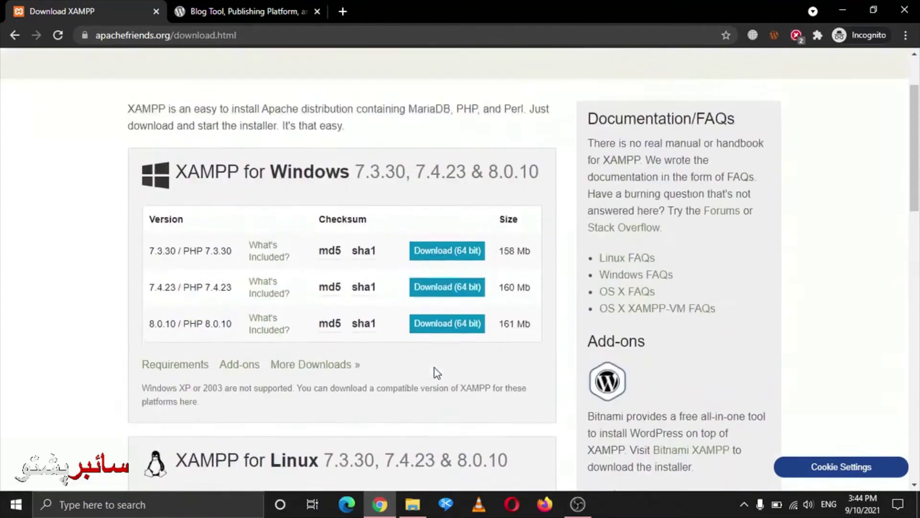
scroll(436, 372, "up", 2)
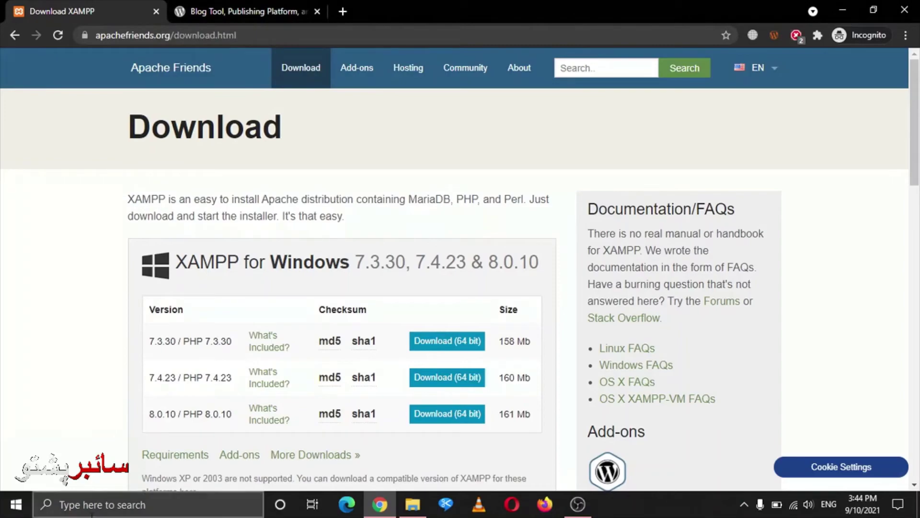
Step: Show the desktop and search Windows for "xampp" to check for the XAMPP Control Panel app
left_click(918, 503)
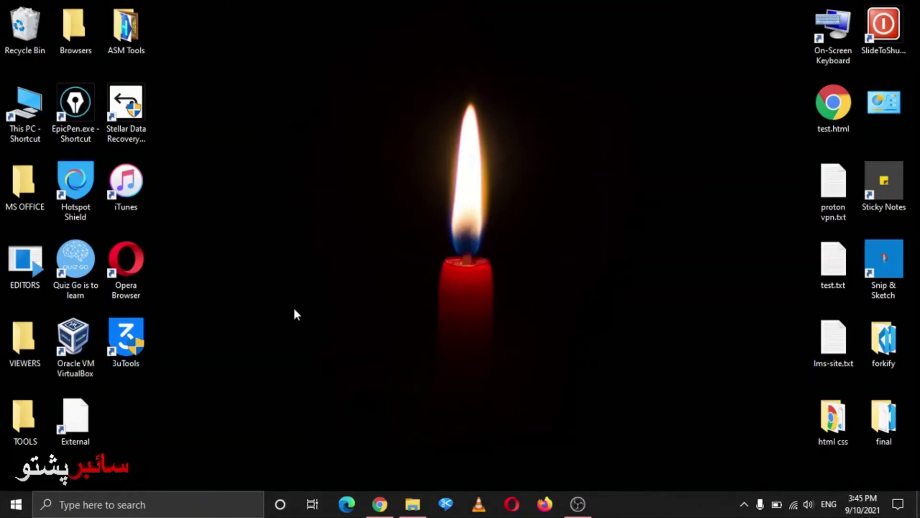
left_click(56, 512)
type("x")
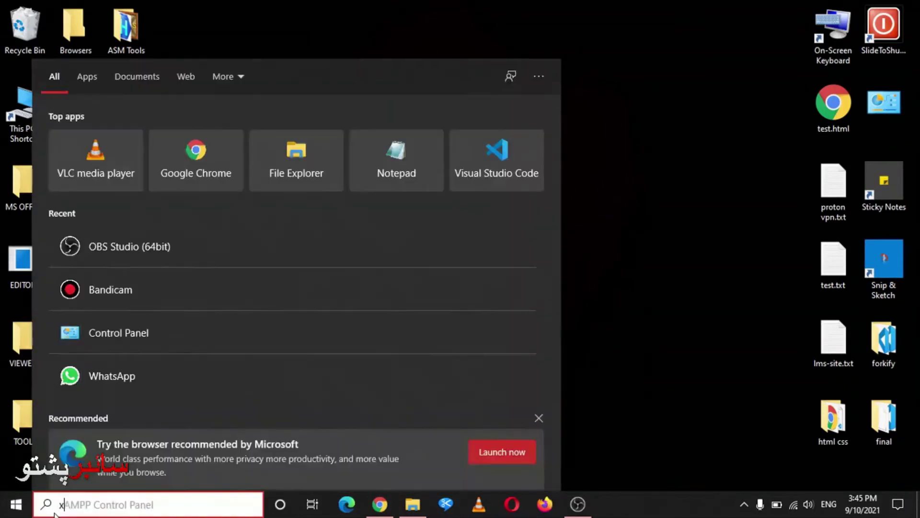
type("ampp")
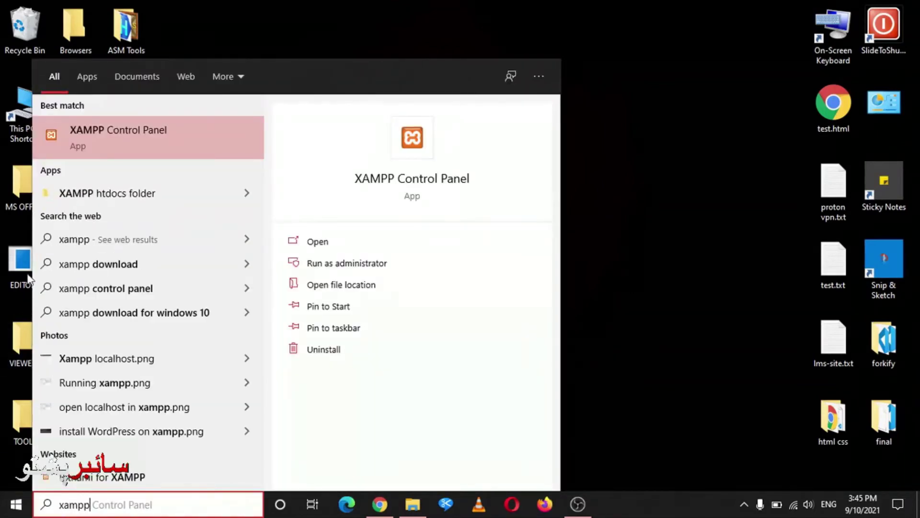
left_click(657, 309)
Step: Open the xampp folder on Local Disk (C:) in File Explorer and locate xampp-control.exe
left_click(420, 511)
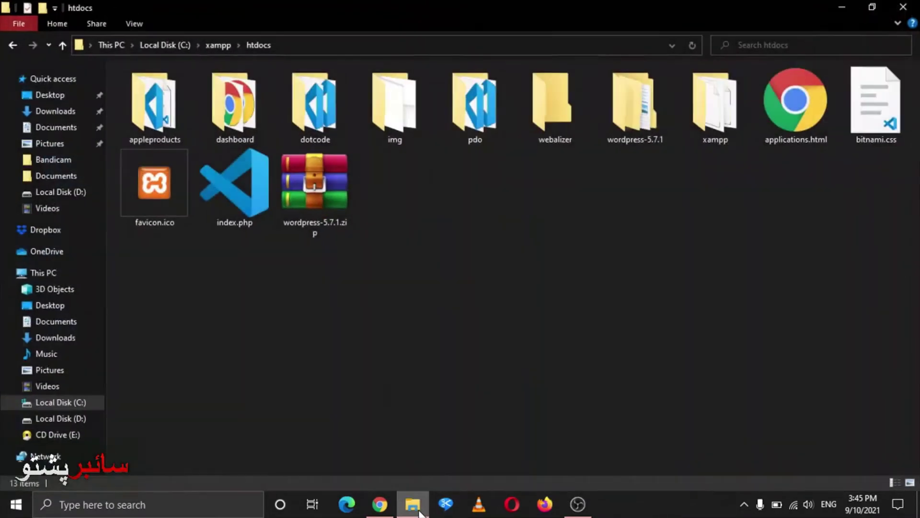
left_click(46, 276)
left_click(194, 211)
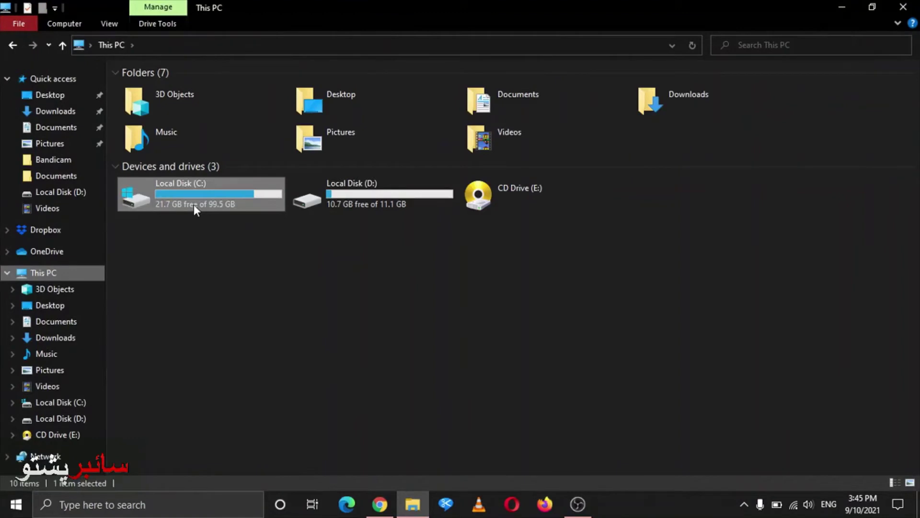
double_click(193, 204)
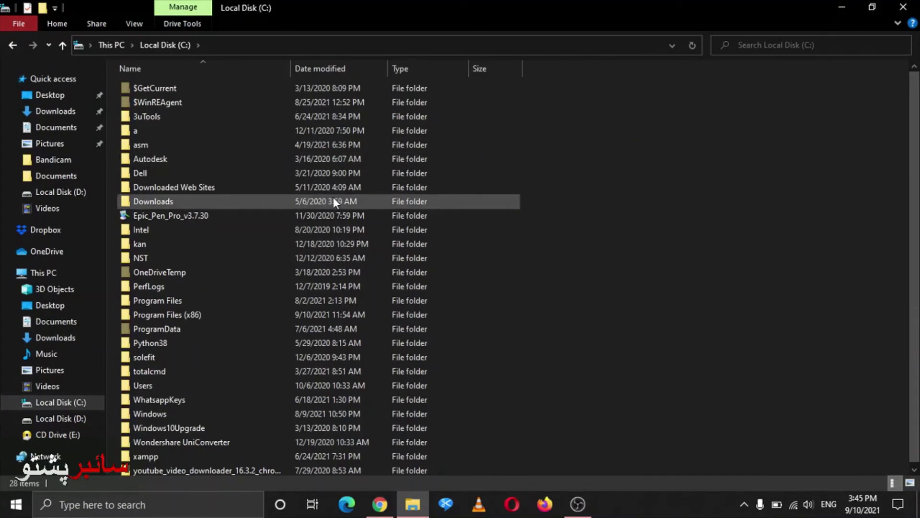
left_click(185, 451)
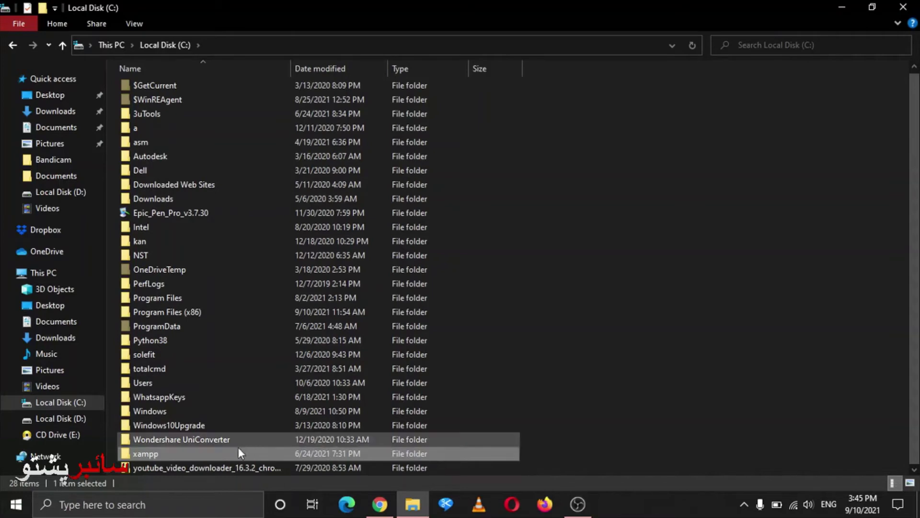
double_click(183, 455)
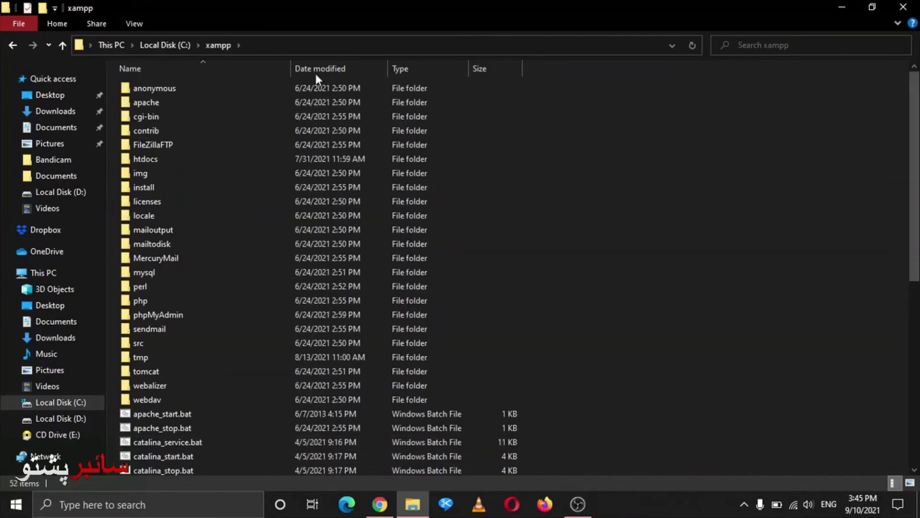
scroll(276, 177, "down", 8)
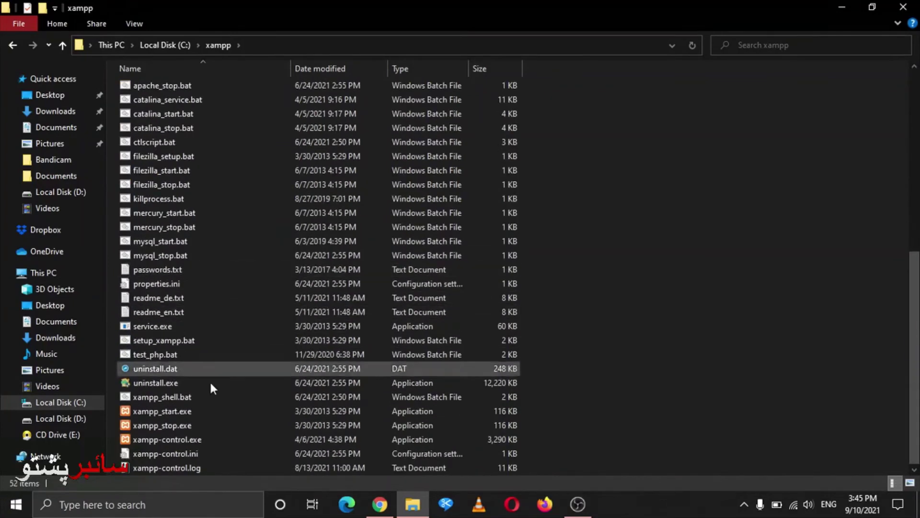
left_click(168, 442)
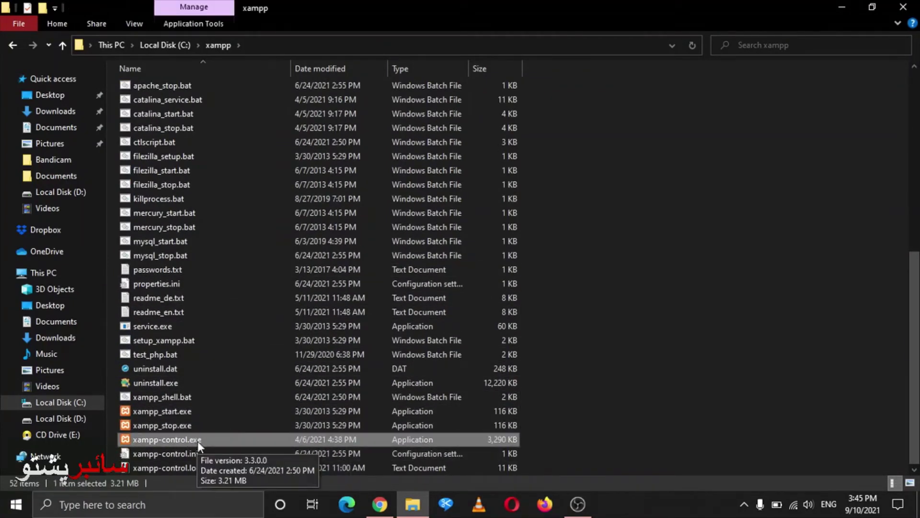
left_click(155, 501)
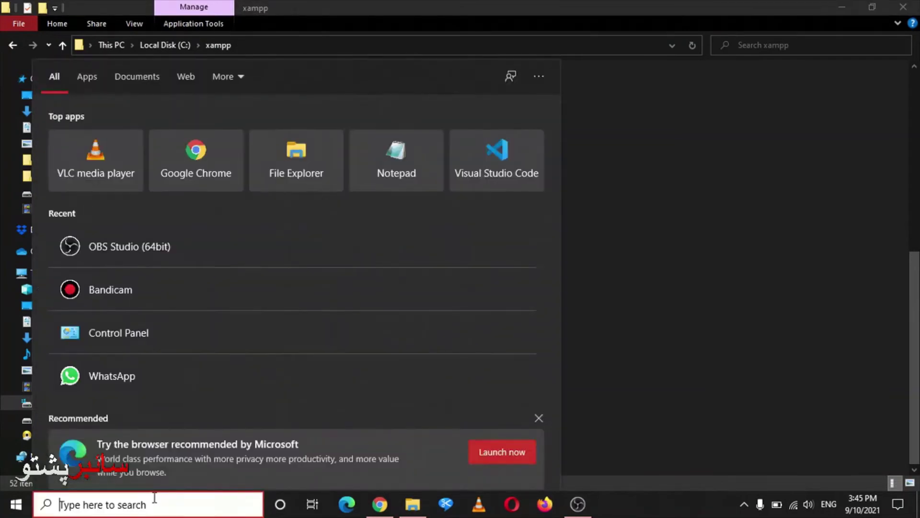
type("xam")
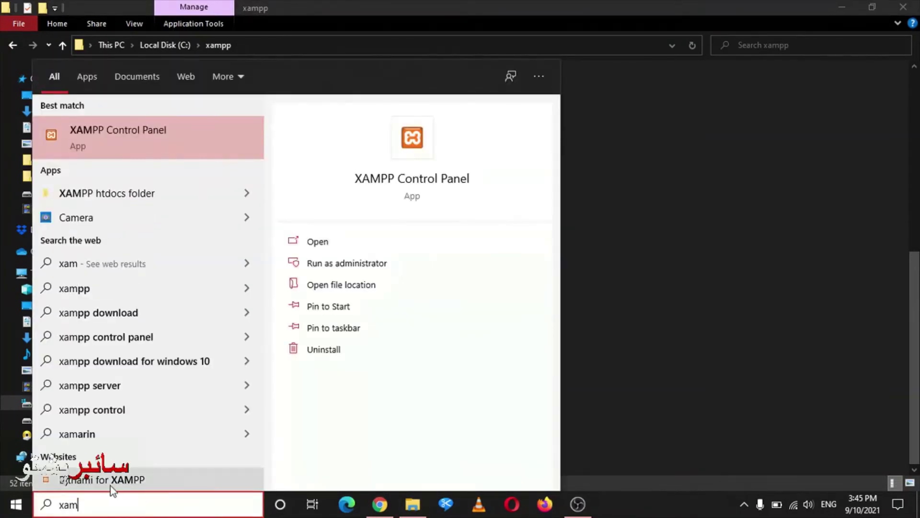
key("super")
key("Escape")
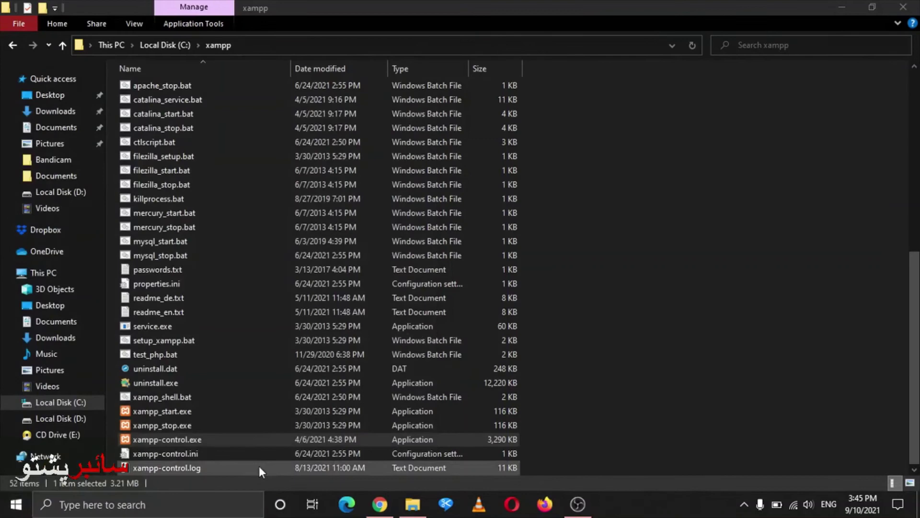
Step: Launch the XAMPP Control Panel from xampp-control.exe in the xampp folder
left_click(239, 440)
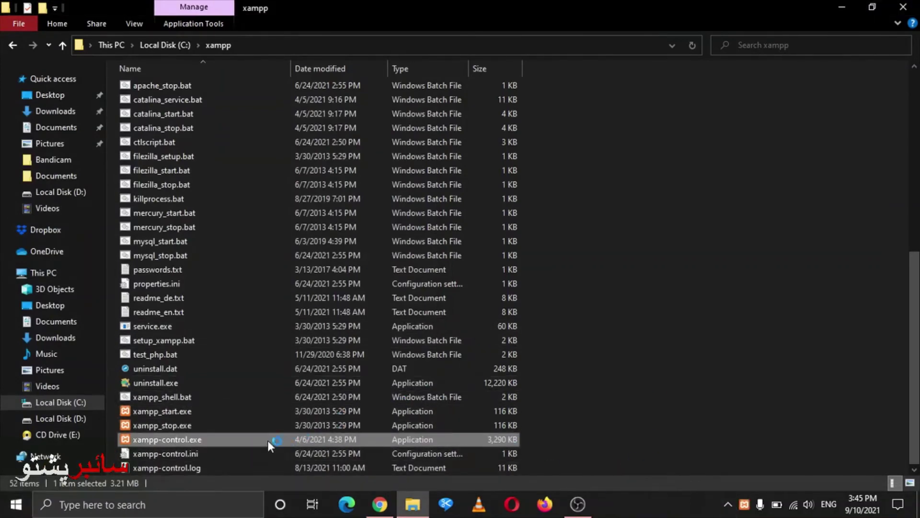
Step: Start the Apache and MySQL modules in the XAMPP Control Panel
left_click_drag(269, 10, 325, 41)
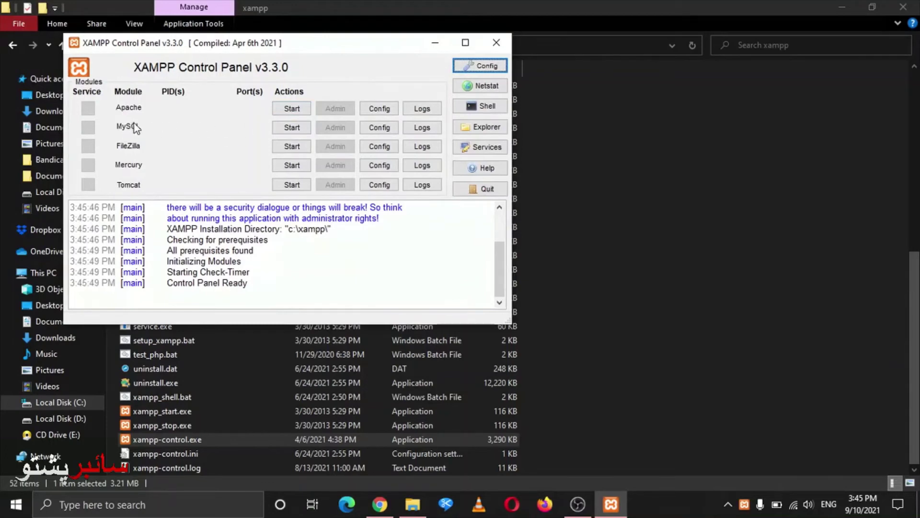
left_click(286, 113)
left_click(294, 126)
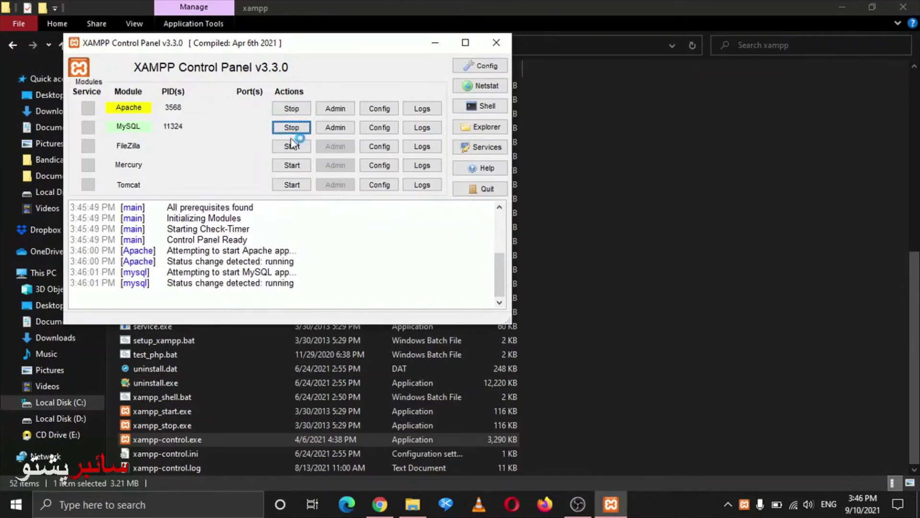
Step: Close the XAMPP Control Panel and reopen it to check the status of Apache and MySQL
left_click(496, 43)
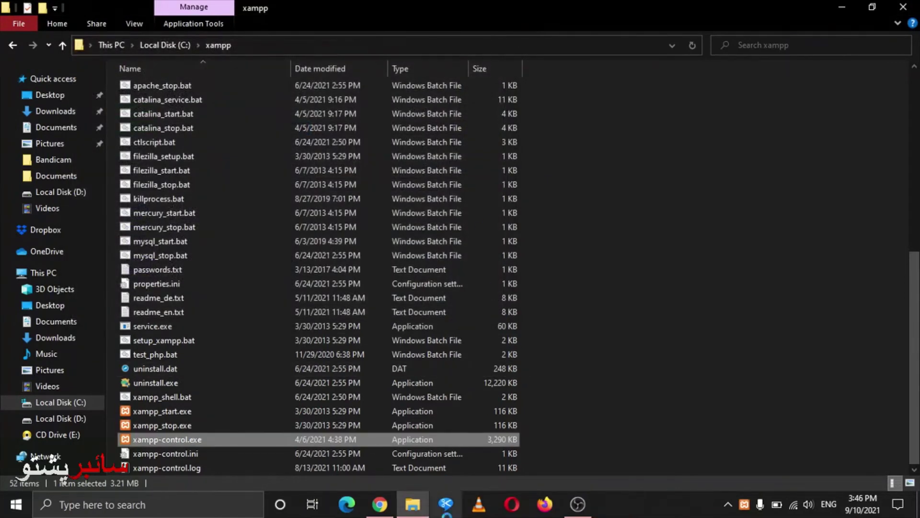
key("super")
type("ser")
key("Return")
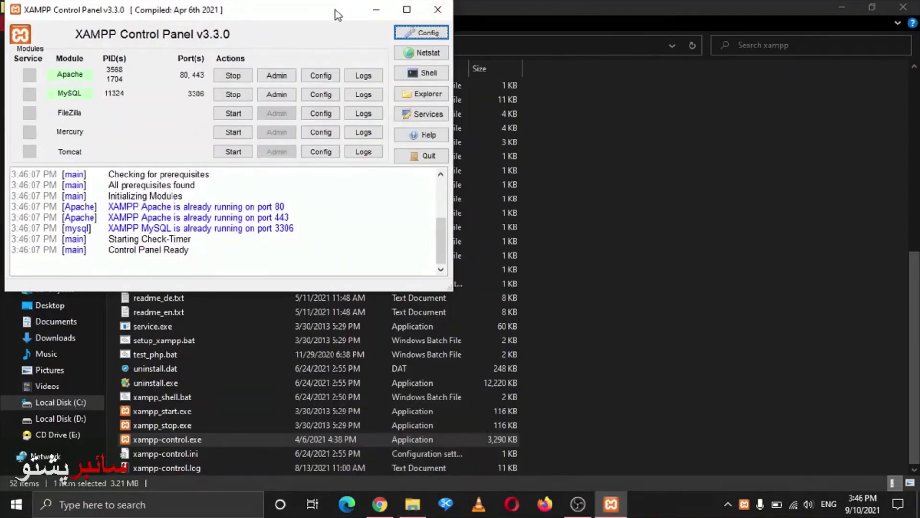
left_click_drag(338, 14, 362, 78)
left_click(602, 181)
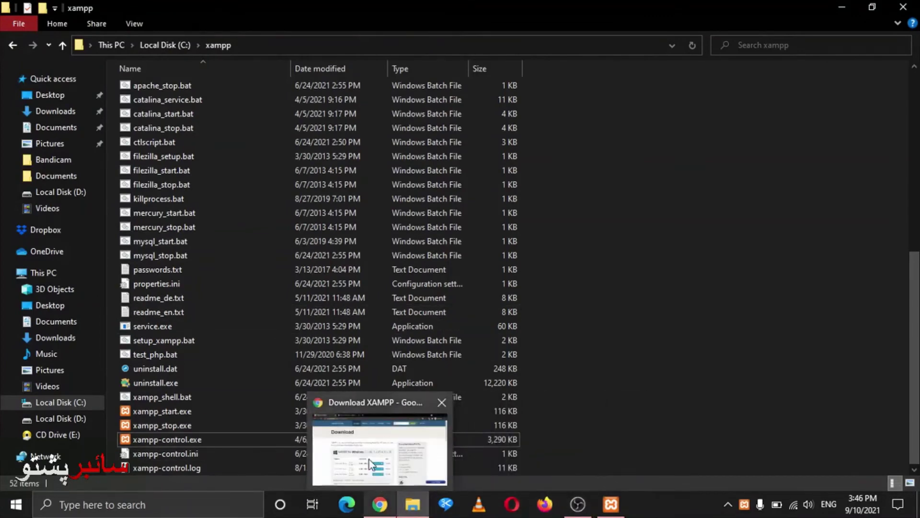
Step: Switch to Chrome, view the wordpress.org page, and search Google for "wordpress" in a new tab
left_click(369, 459)
left_click(206, 6)
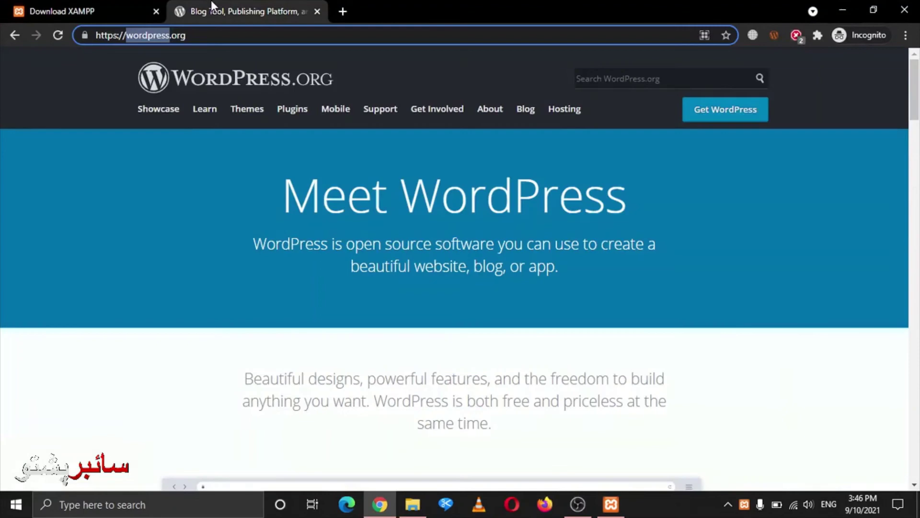
left_click(202, 36)
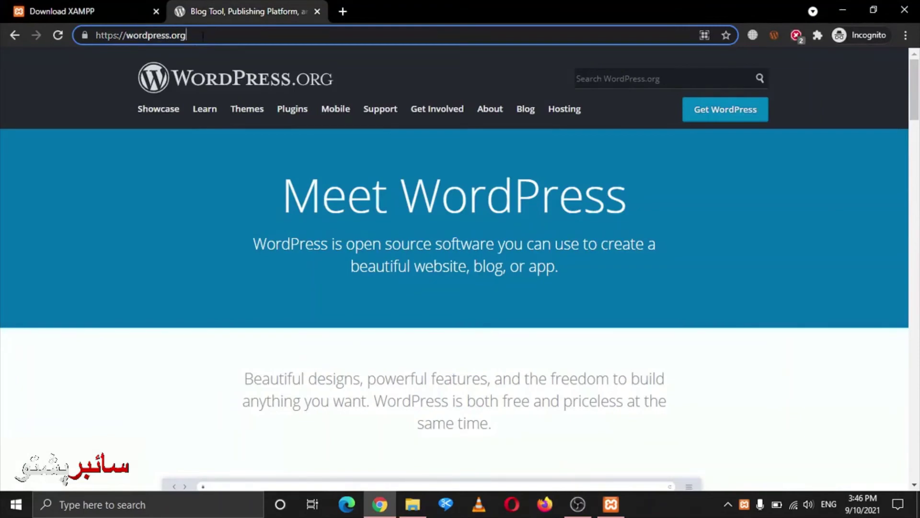
left_click(342, 11)
type("wor")
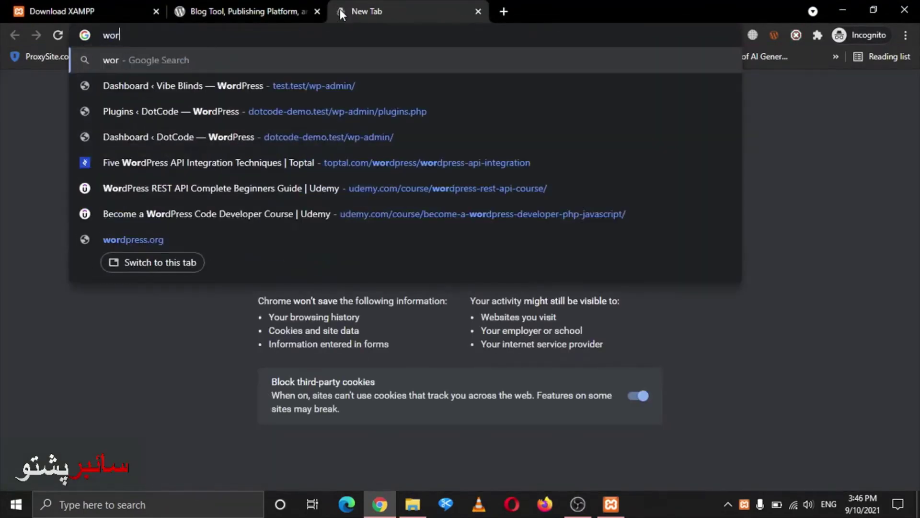
type("dpress")
key("Return")
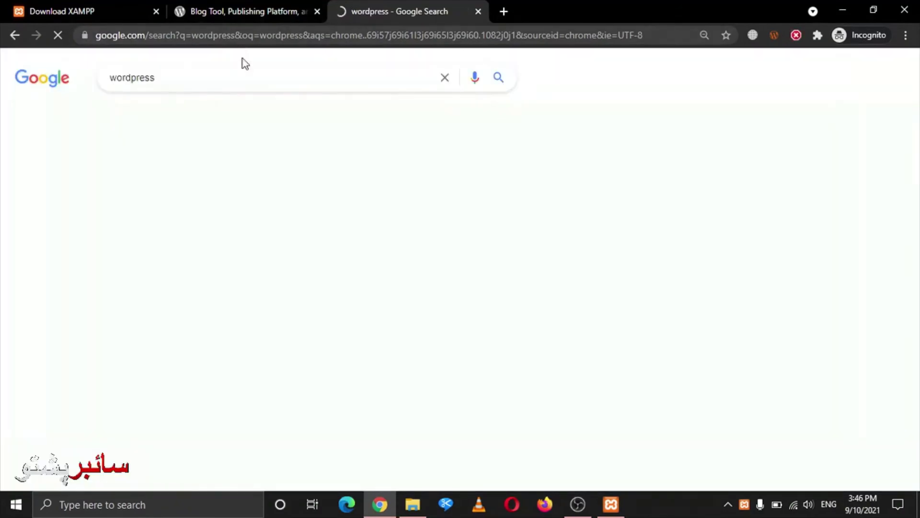
Step: Open the Get WordPress page on wordpress.org and locate the Download WordPress 5.8.1 option
left_click(226, 11)
left_click(696, 121)
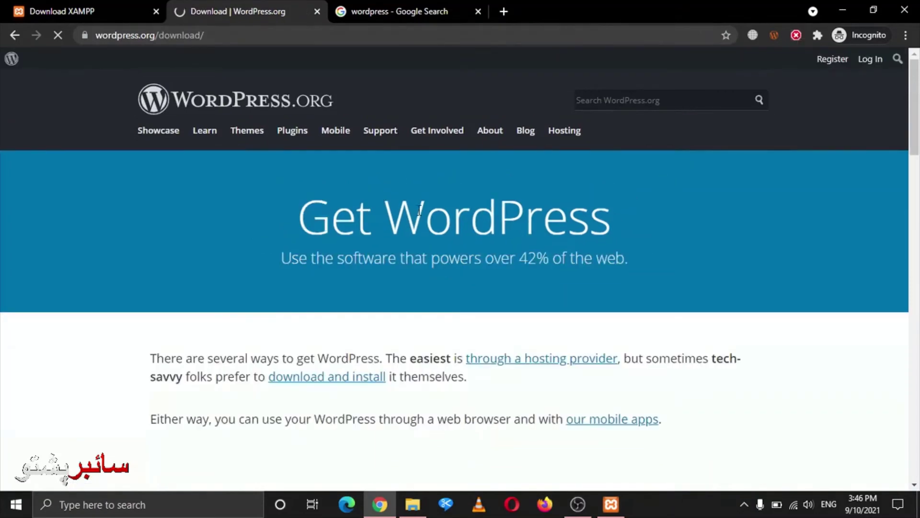
scroll(470, 278, "down", 15)
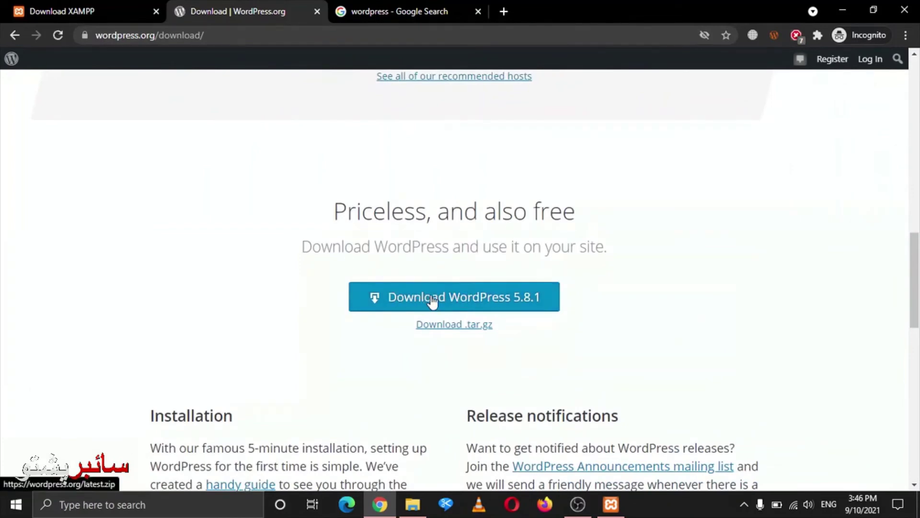
Step: Revisit the XAMPP download page briefly and replace the Google query with "alternatives of xampp"
left_click(420, 8)
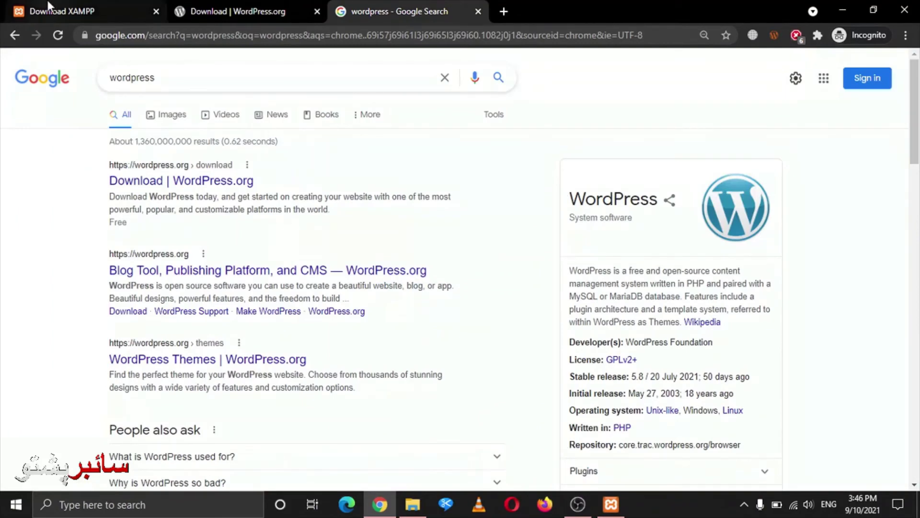
left_click(72, 11)
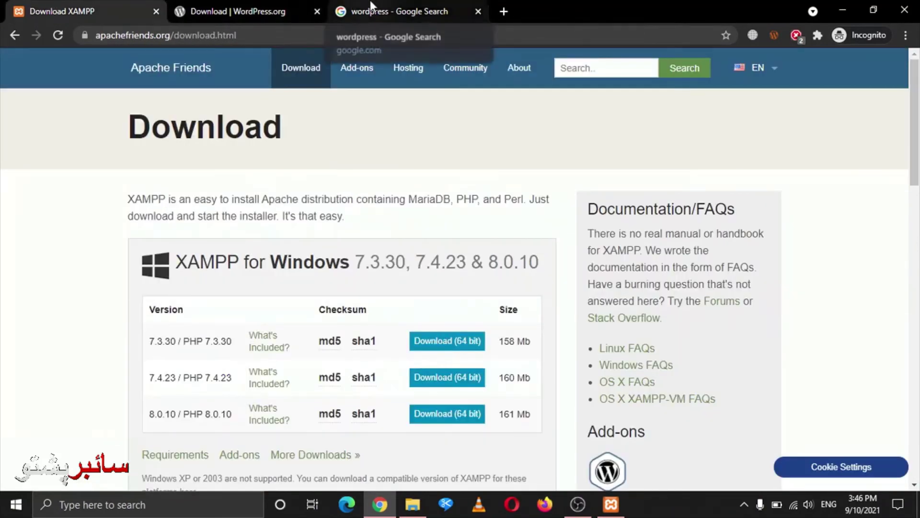
left_click(356, 8)
left_click(241, 82)
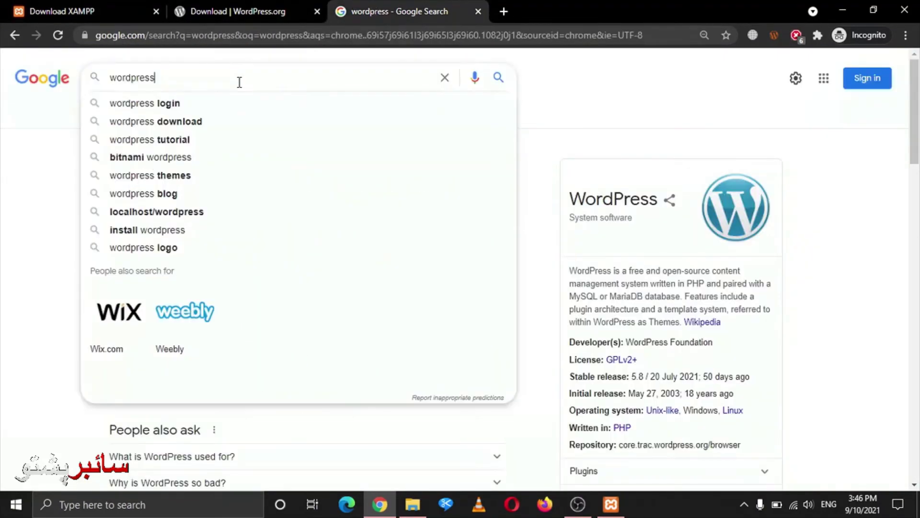
key("ctrl+a")
key("BackSpace")
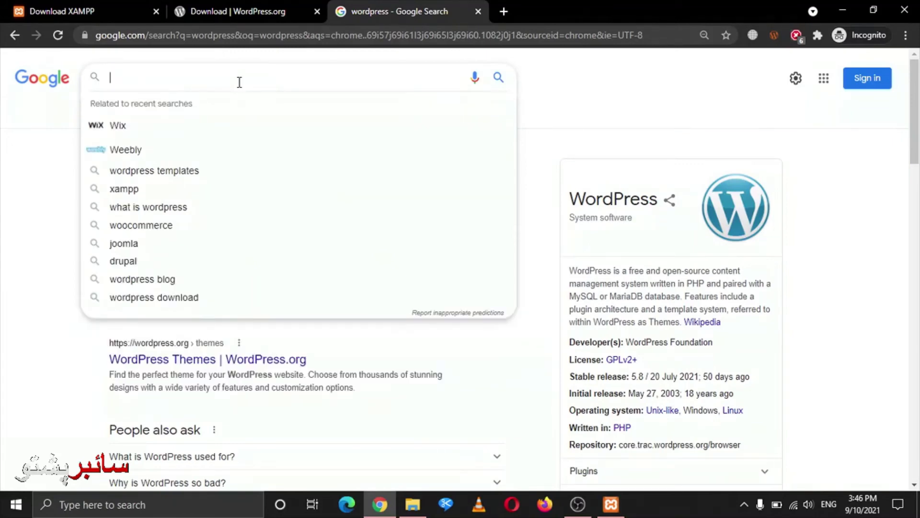
type("alternat")
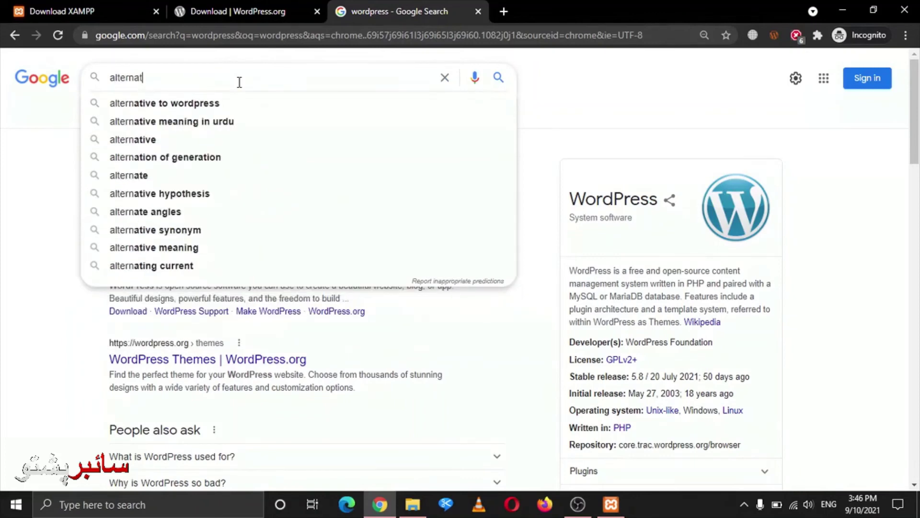
type("ives of ")
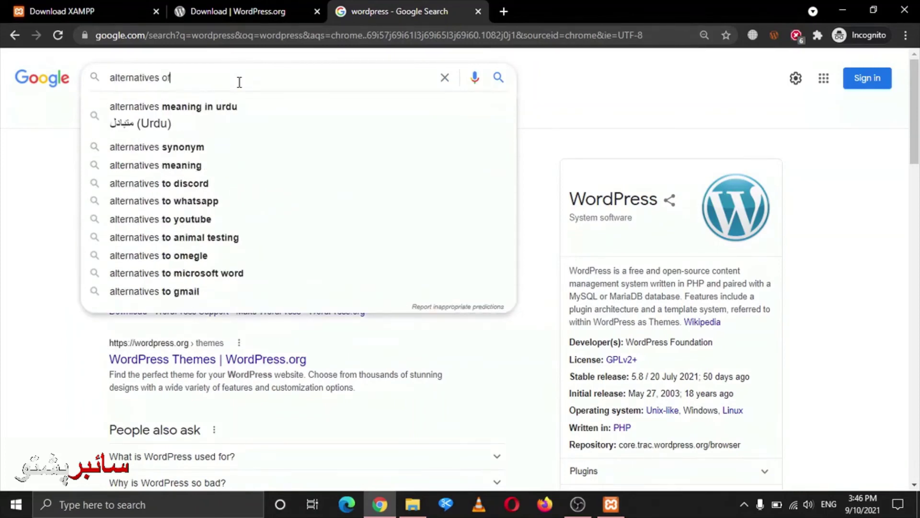
type("xampp")
key("Return")
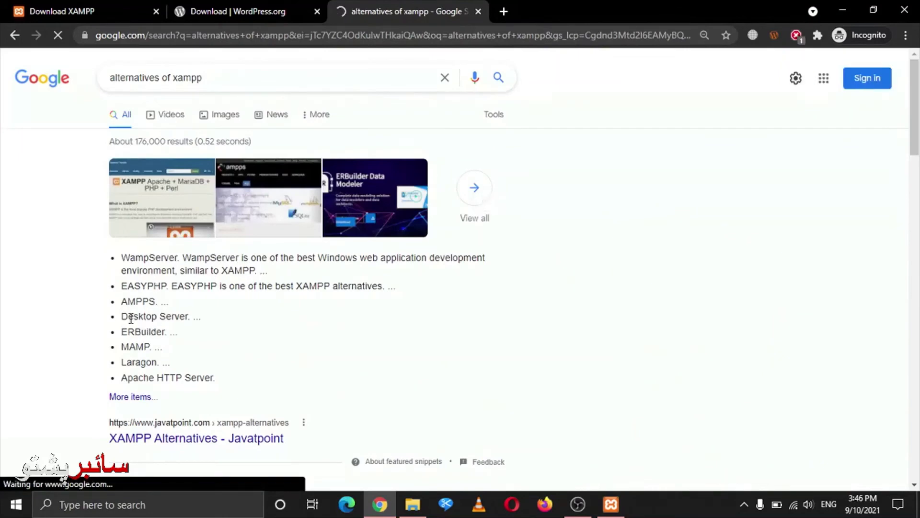
Step: Examine the XAMPP alternatives listed in the search results and return to the XAMPP Control Panel
left_click_drag(122, 303, 167, 329)
left_click(166, 331)
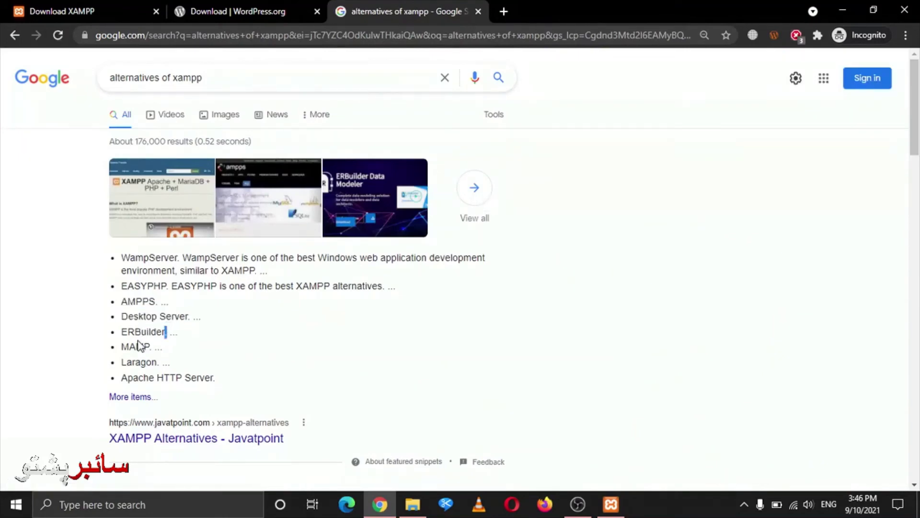
left_click_drag(123, 363, 237, 398)
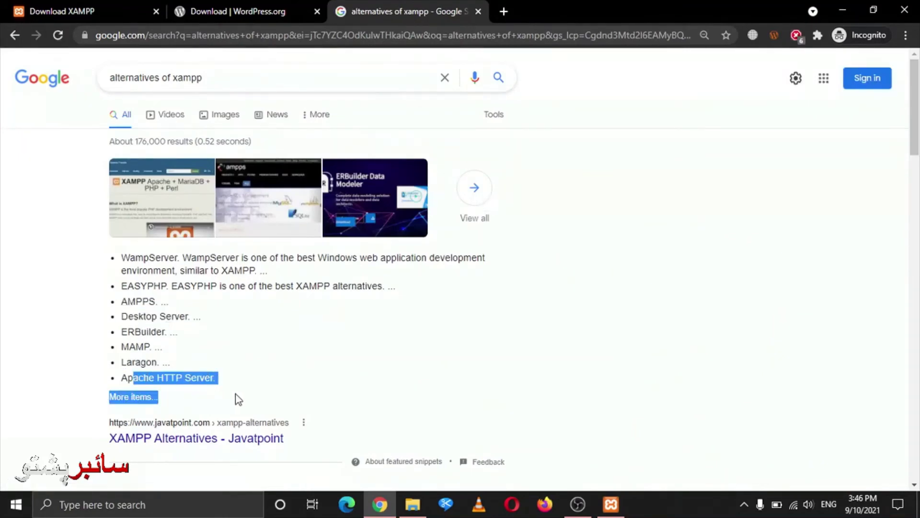
left_click(235, 347)
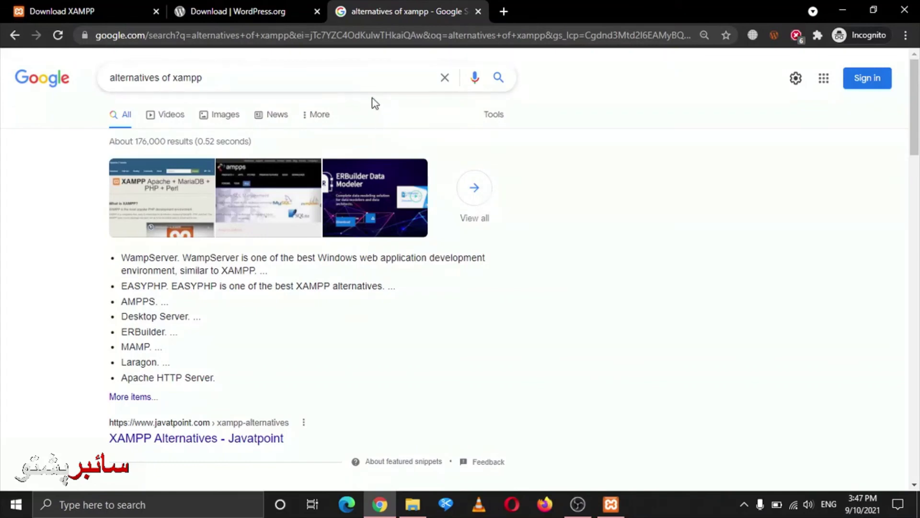
scroll(686, 285, "down", 5)
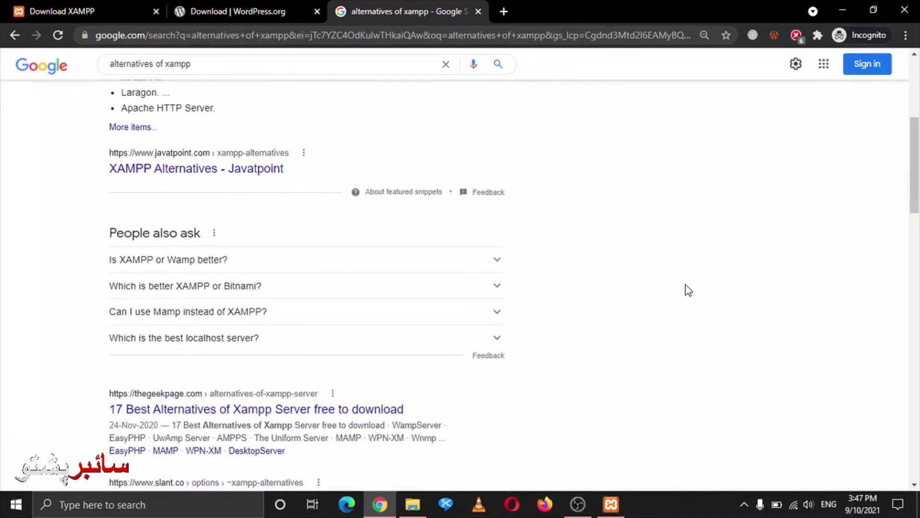
scroll(428, 208, "up", 3)
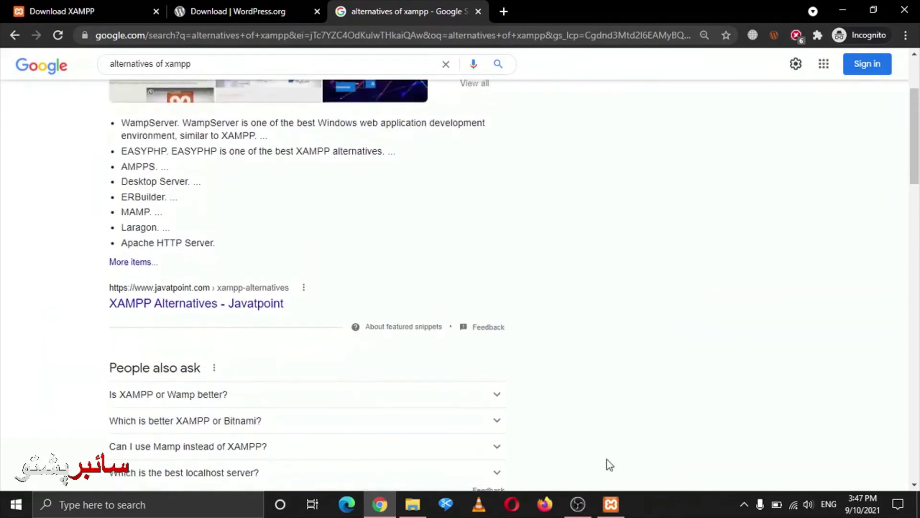
left_click(612, 505)
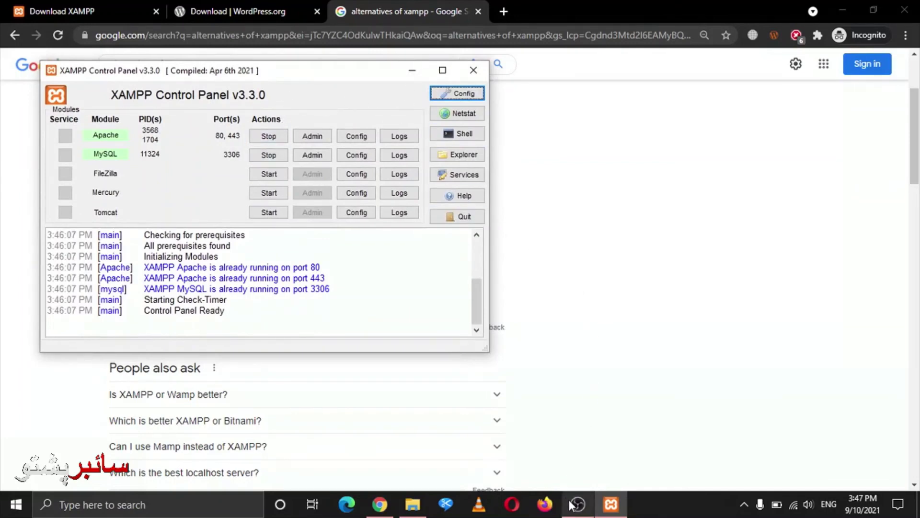
left_click(747, 511)
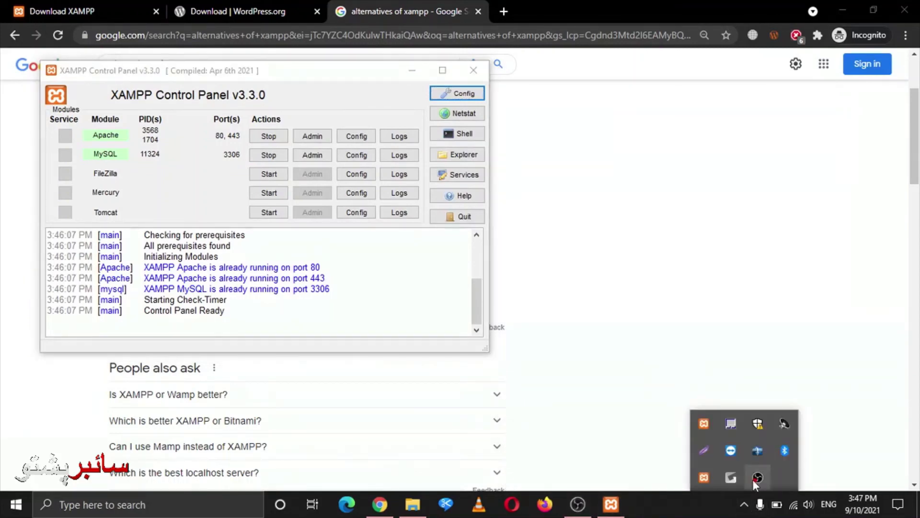
right_click(753, 479)
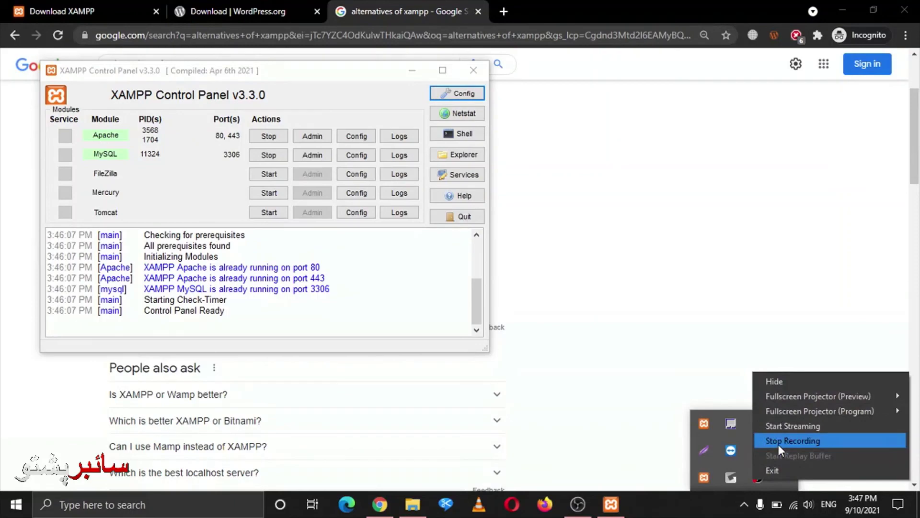
left_click(778, 440)
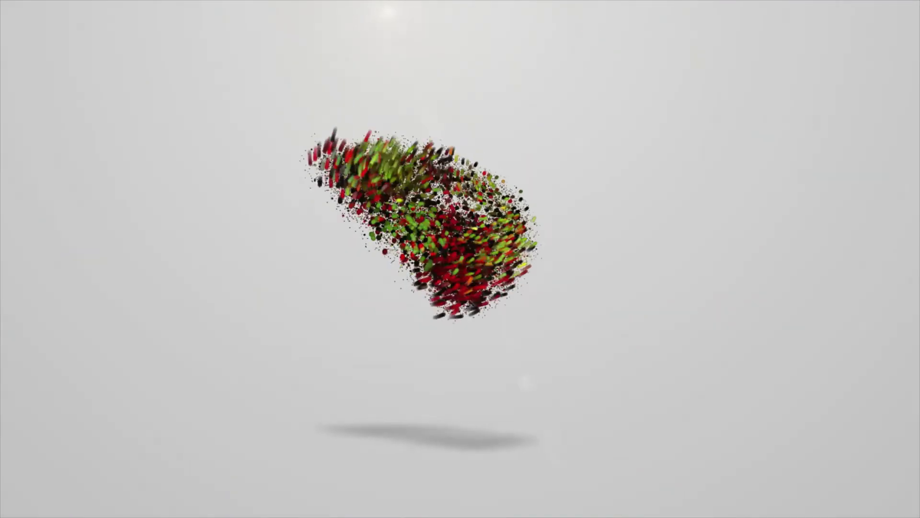